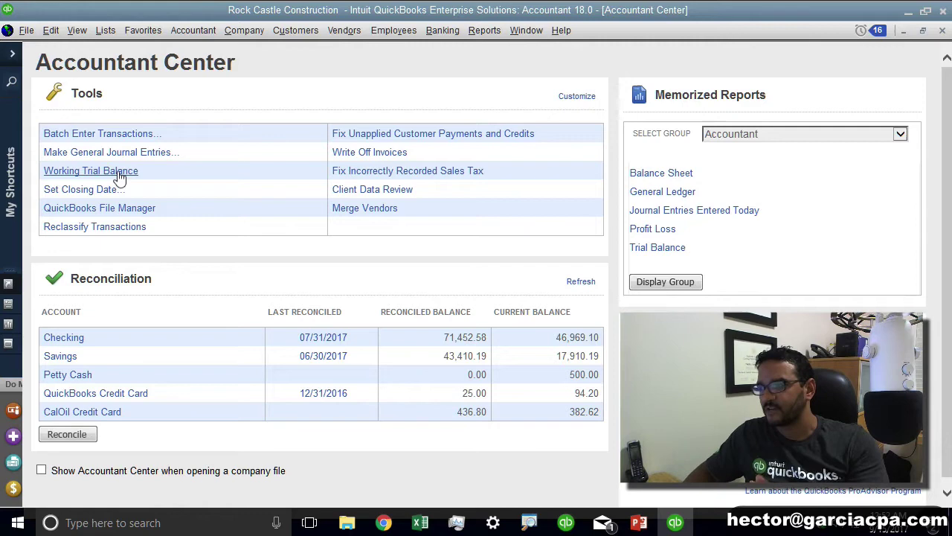
Step: Try to move Reclassify Transactions up two places, directly below Working Trial Balance, in the Accountant Center's tools list
click(583, 104)
click(396, 231)
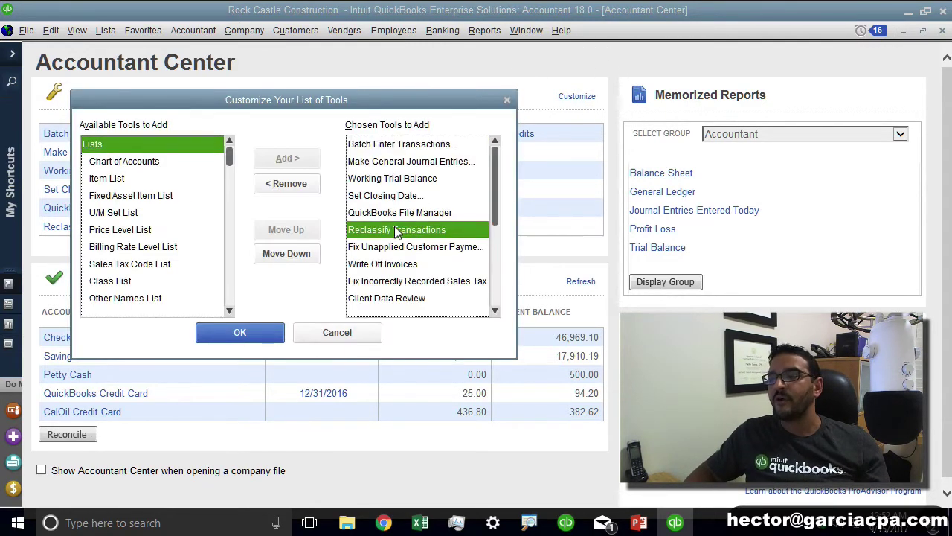
click(286, 229)
click(287, 229)
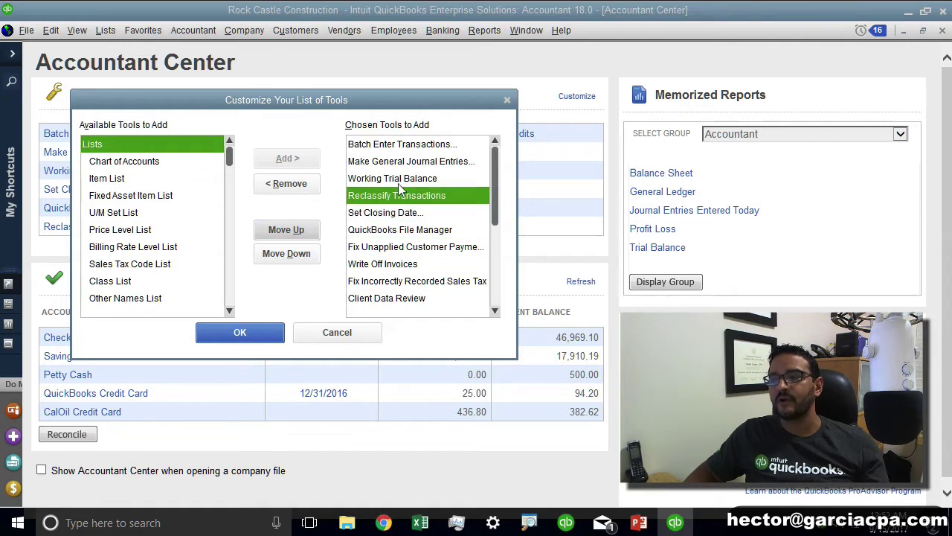
Step: Try to remove Working Trial Balance from the chosen tools and add Item List
click(398, 178)
click(286, 183)
click(141, 178)
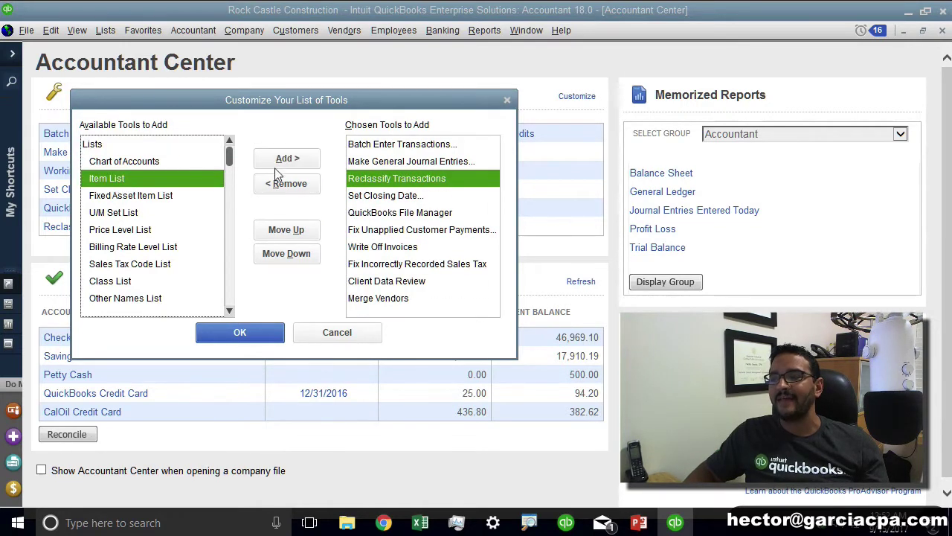
click(281, 159)
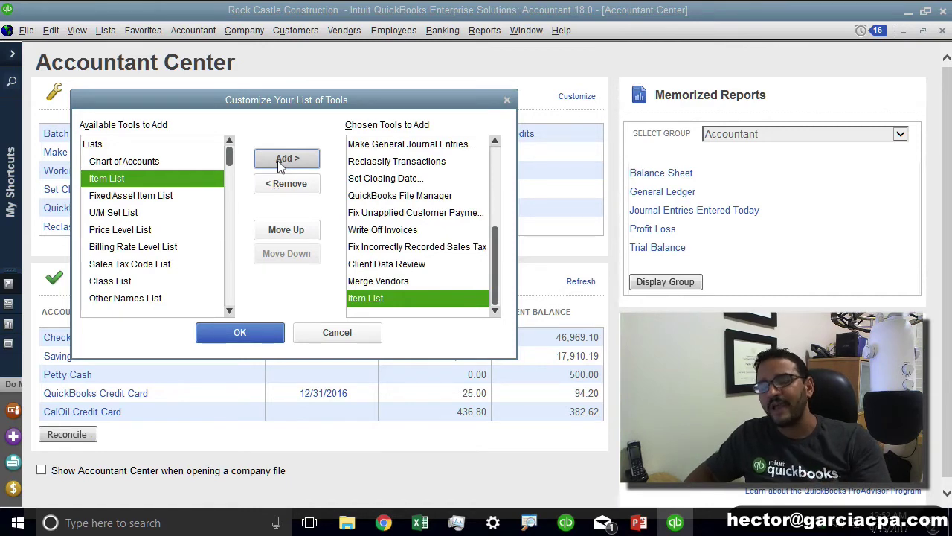
click(260, 332)
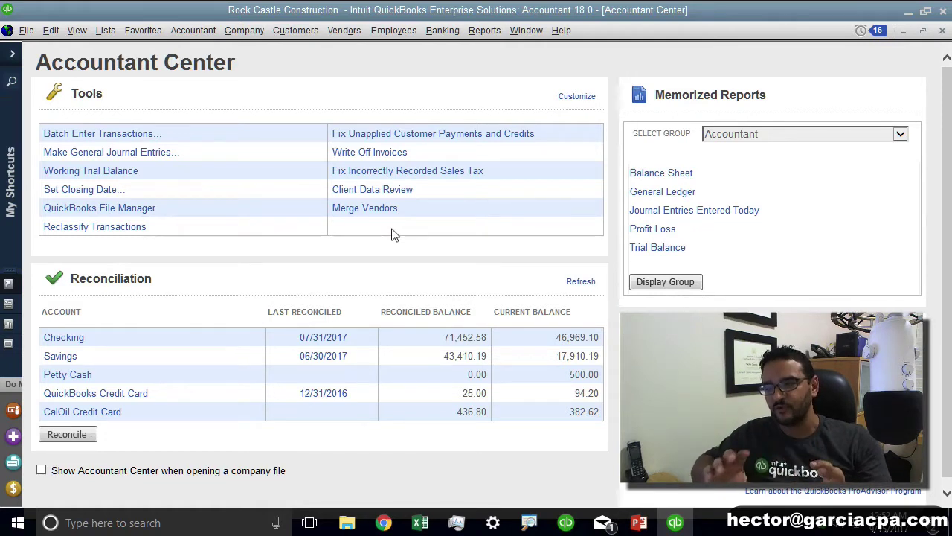
Step: View the Checking account's 07/31/2017 reconciliation detail report with transactions cleared at the time of reconciliation, and return to the Accountant Center
click(136, 278)
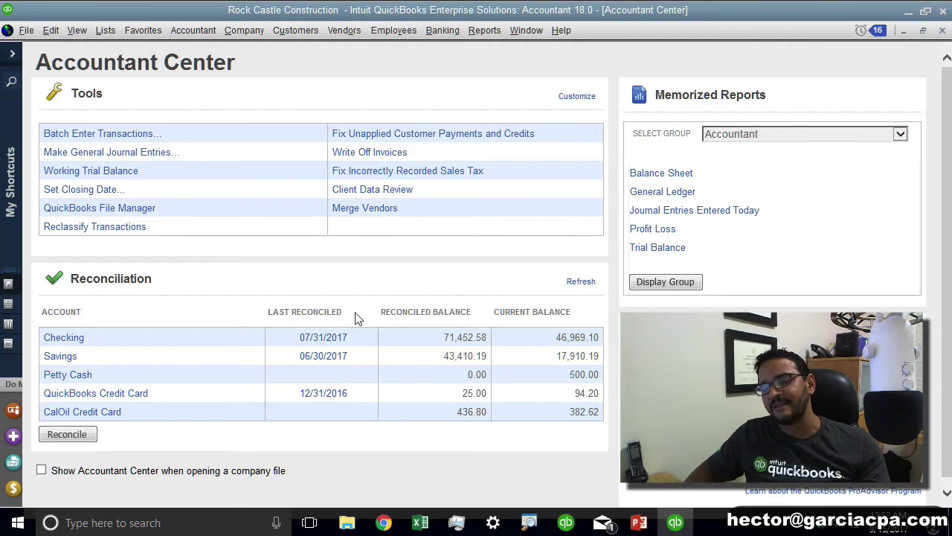
click(327, 361)
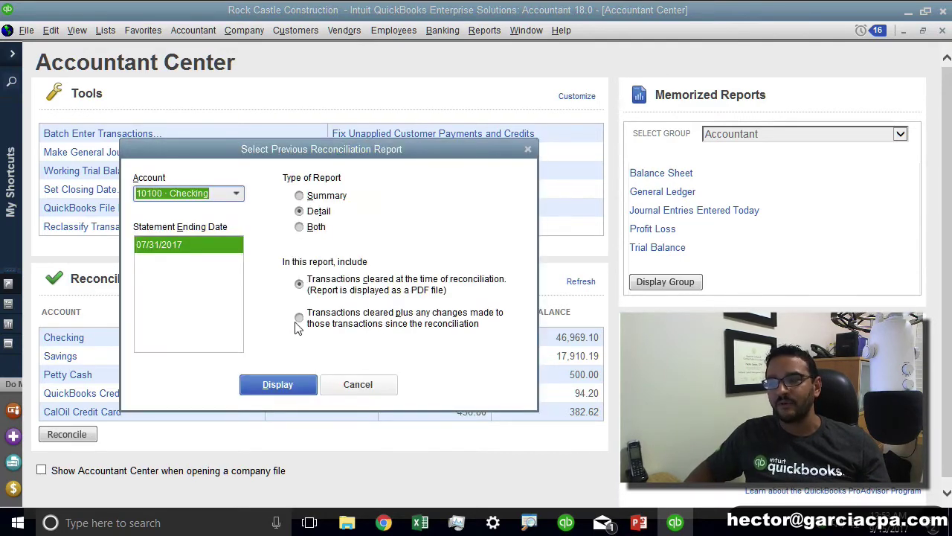
click(275, 385)
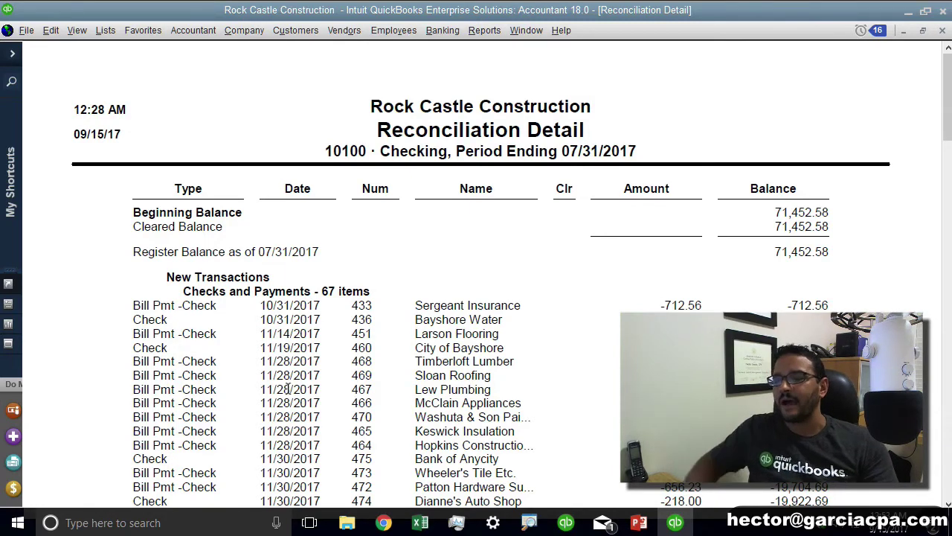
key(Escape)
key(Escape)
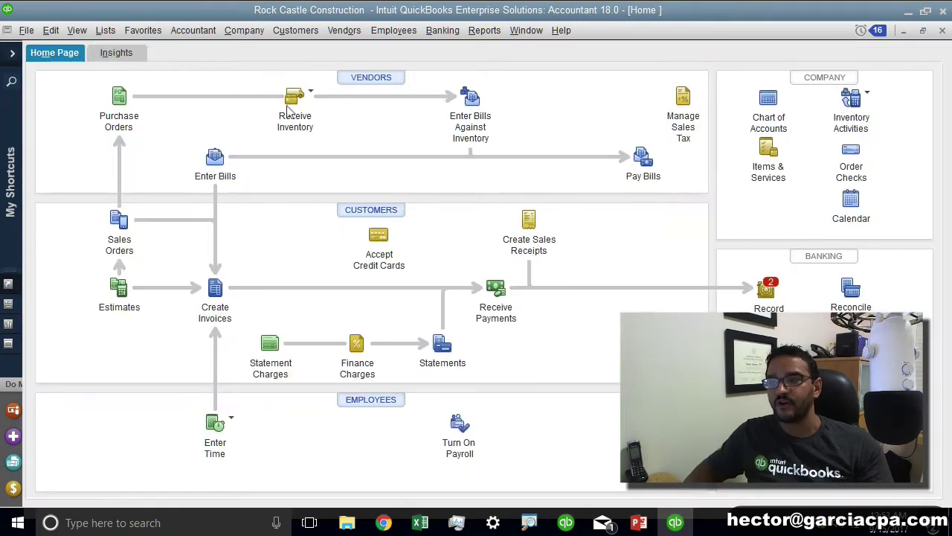
click(193, 30)
click(209, 51)
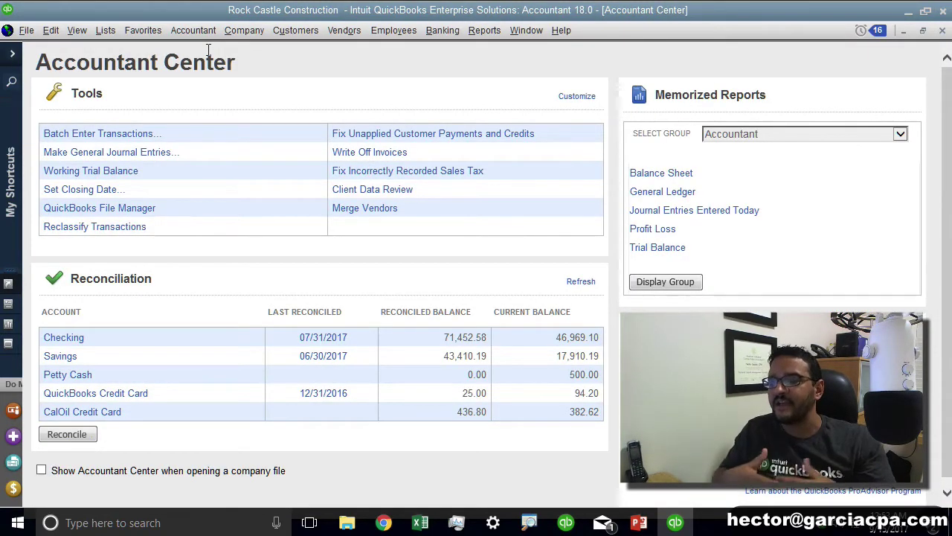
click(201, 34)
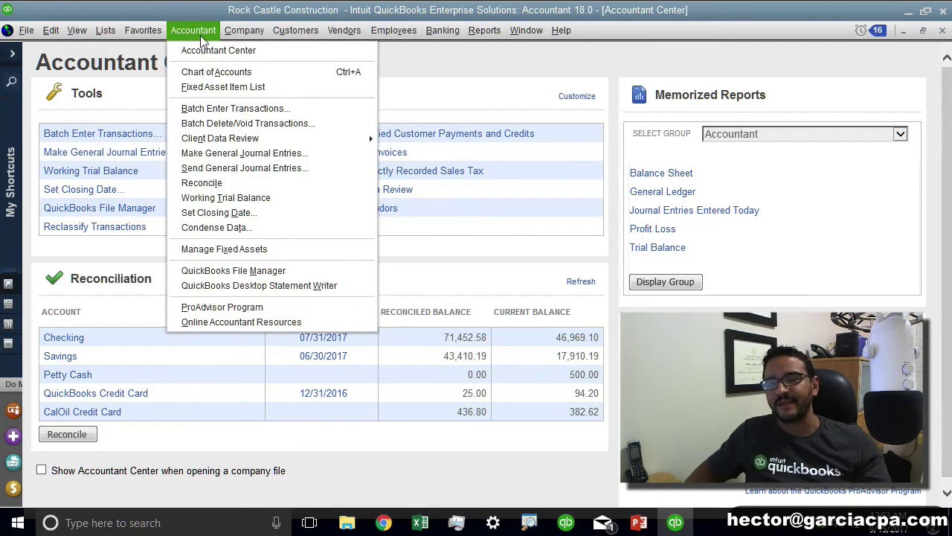
mouse_move(236, 140)
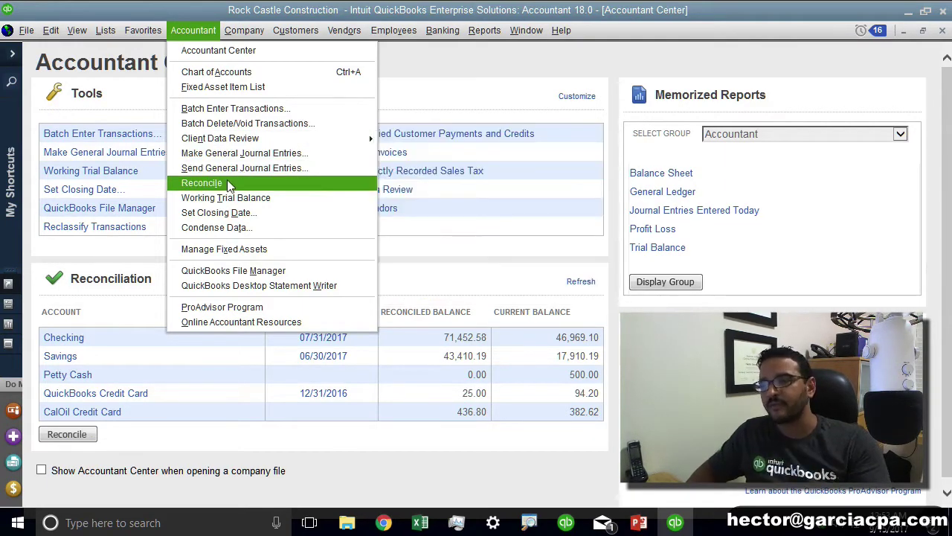
click(128, 105)
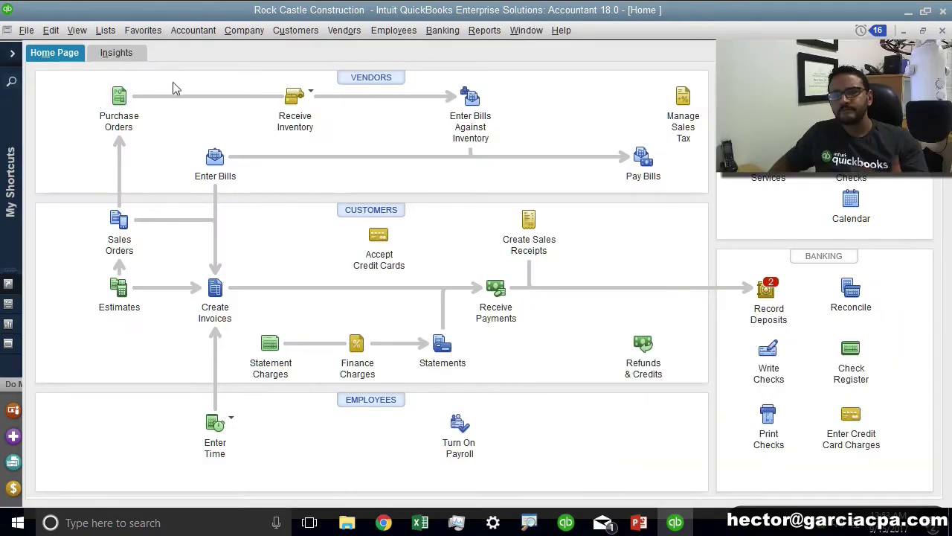
Step: Open the Client Data Review tool for the company file
click(186, 34)
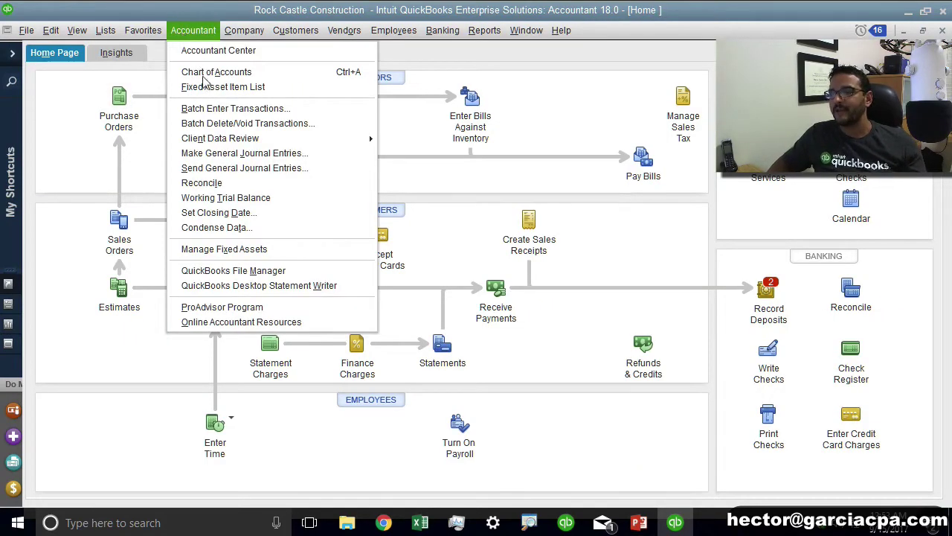
mouse_move(235, 147)
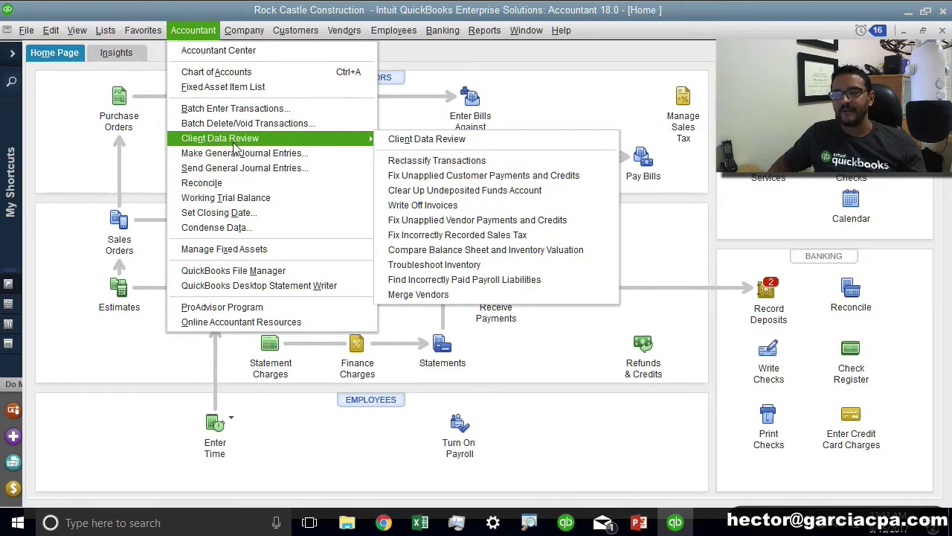
click(428, 141)
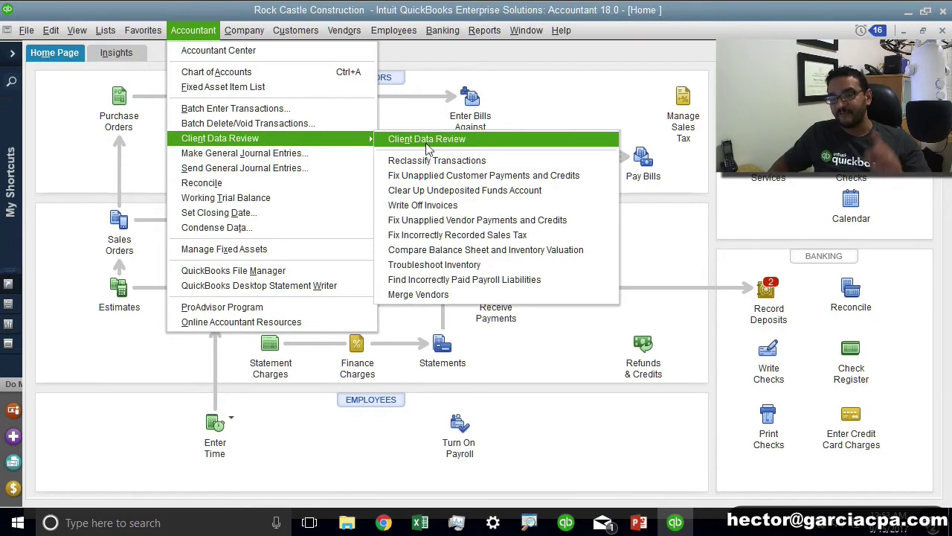
click(428, 142)
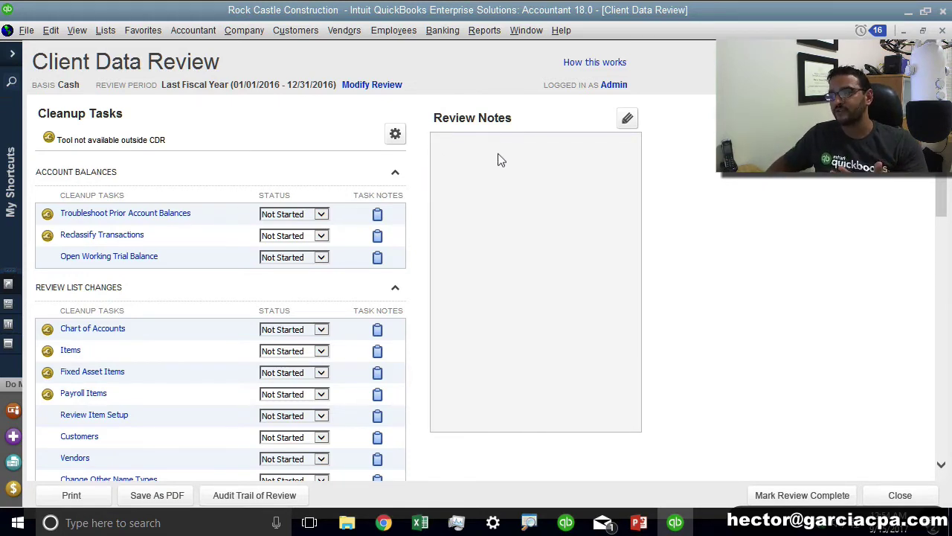
Step: Save a review note made of the reviewer's first name followed by ": looked a file for the first time"
click(533, 178)
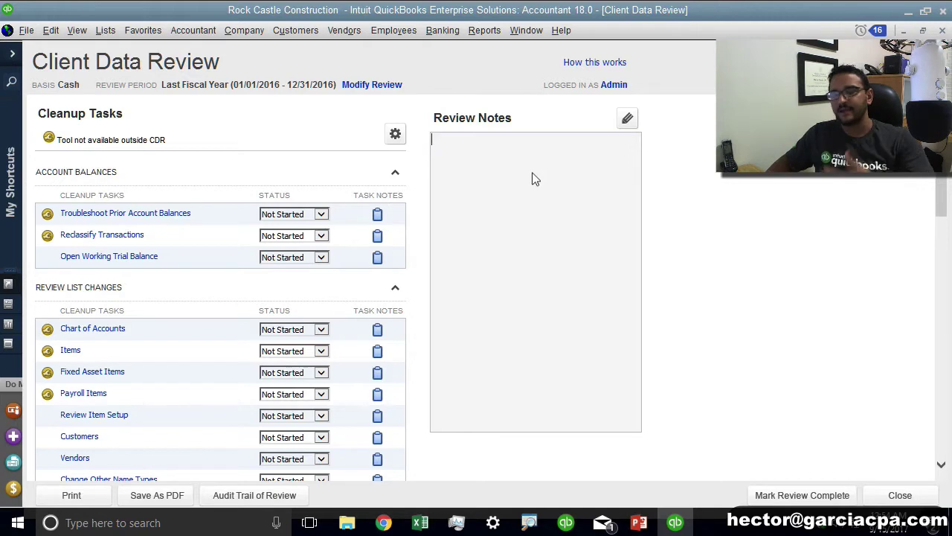
click(627, 119)
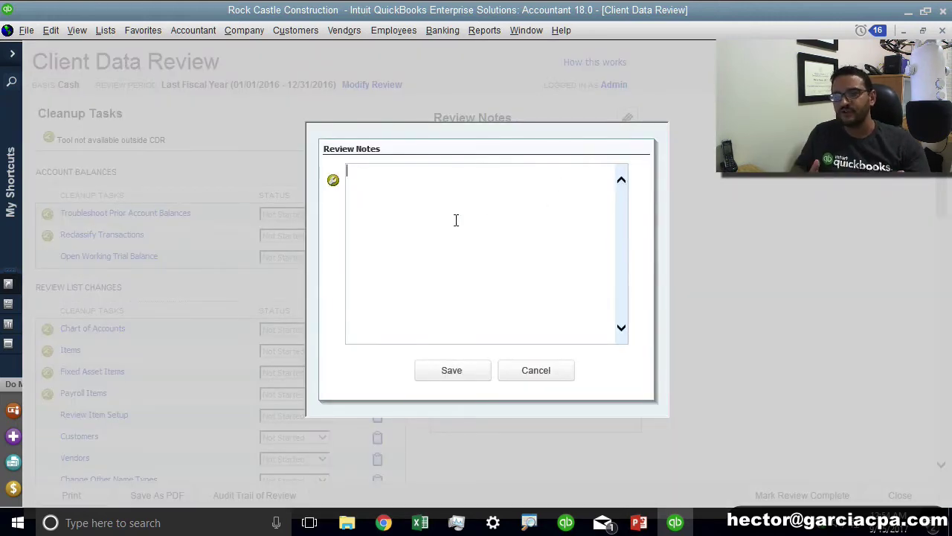
text(Hec)
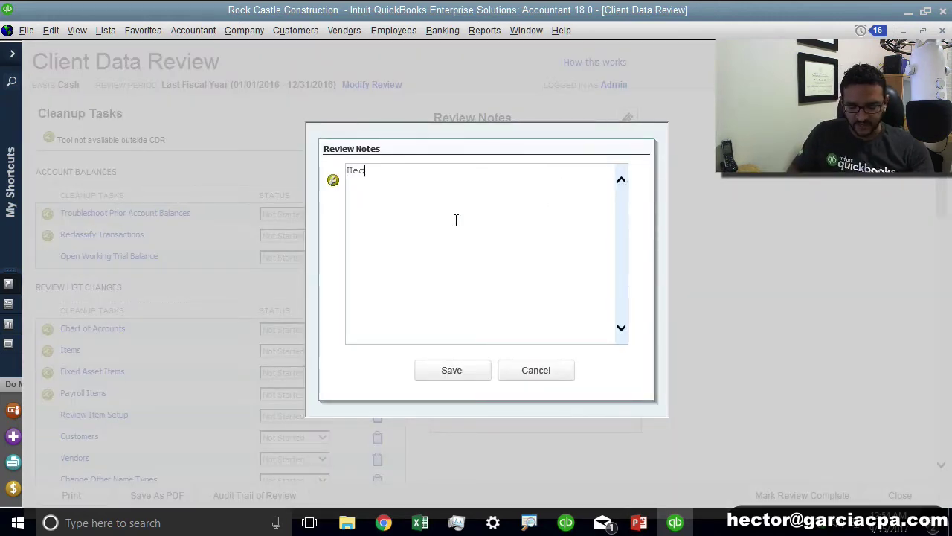
text(tor: lo)
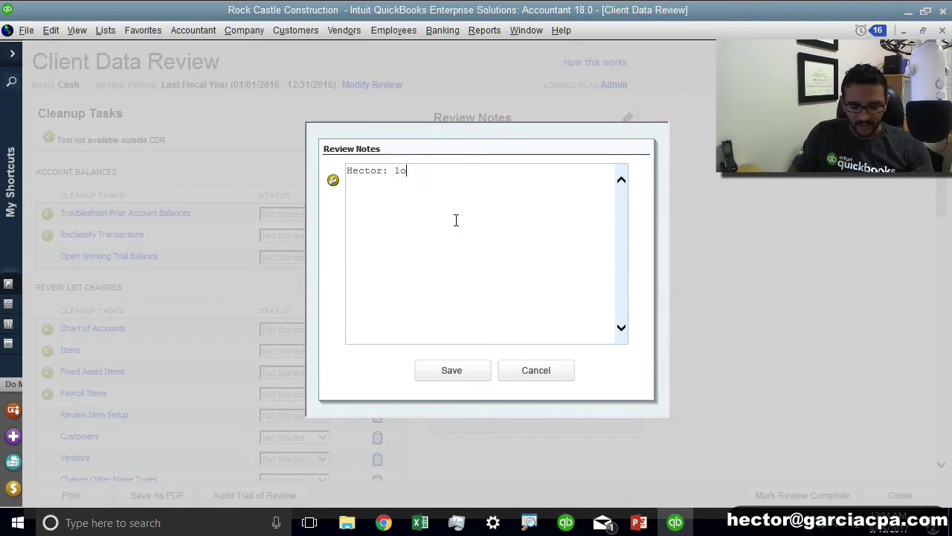
text(oked )
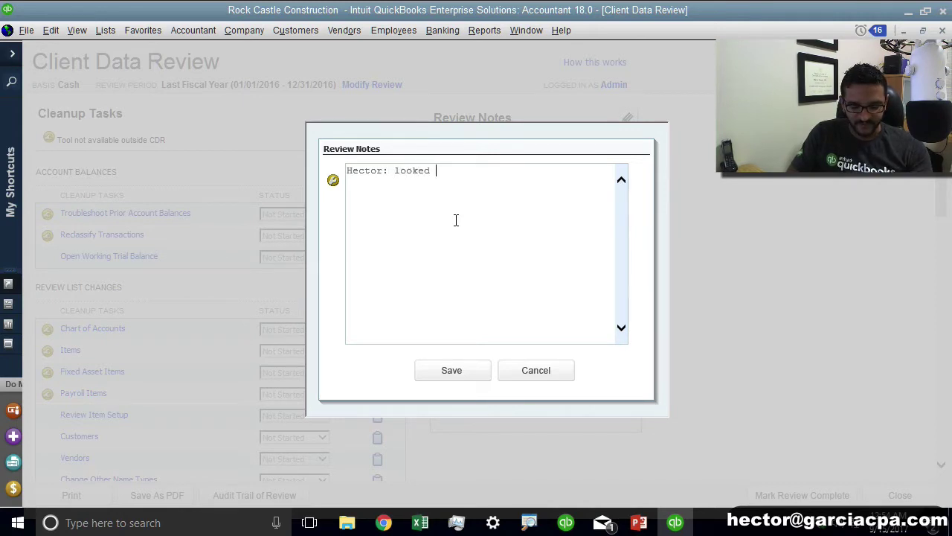
text(a file f)
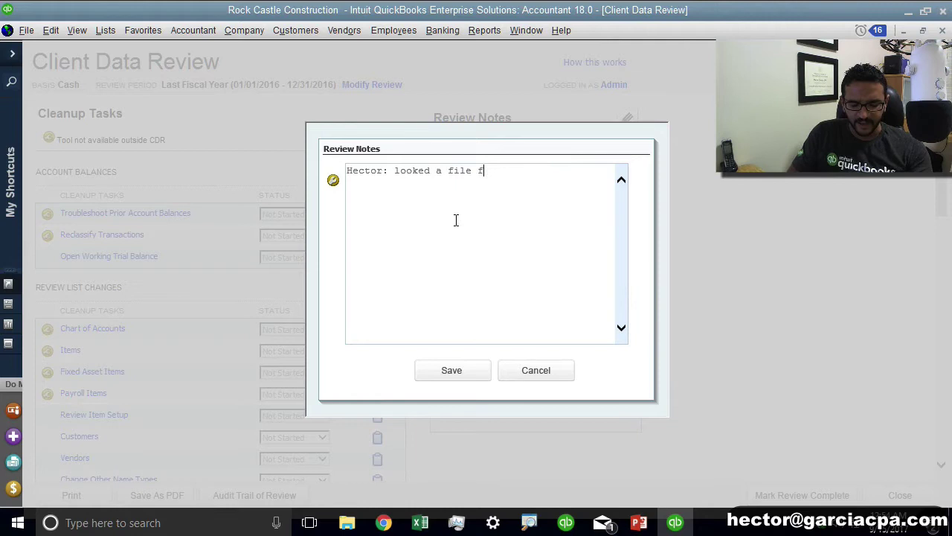
text(or the )
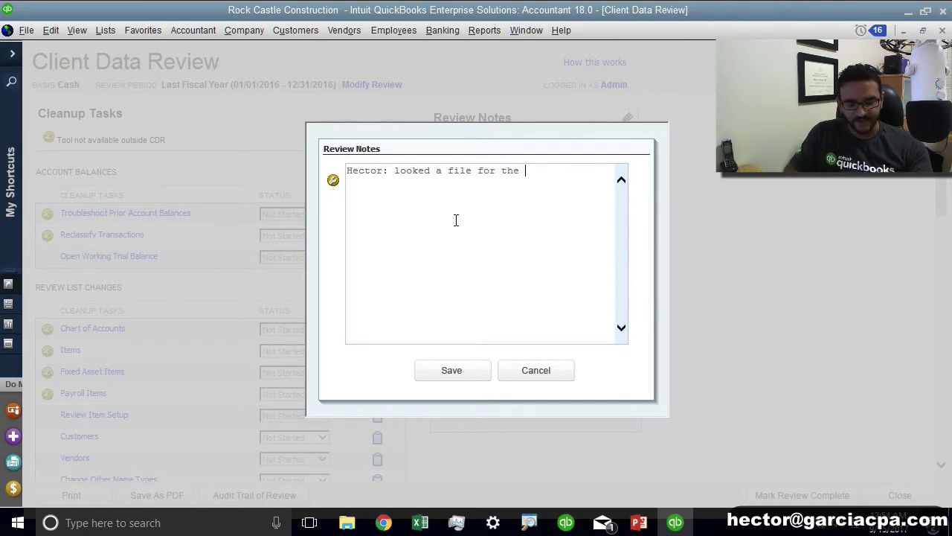
text(first )
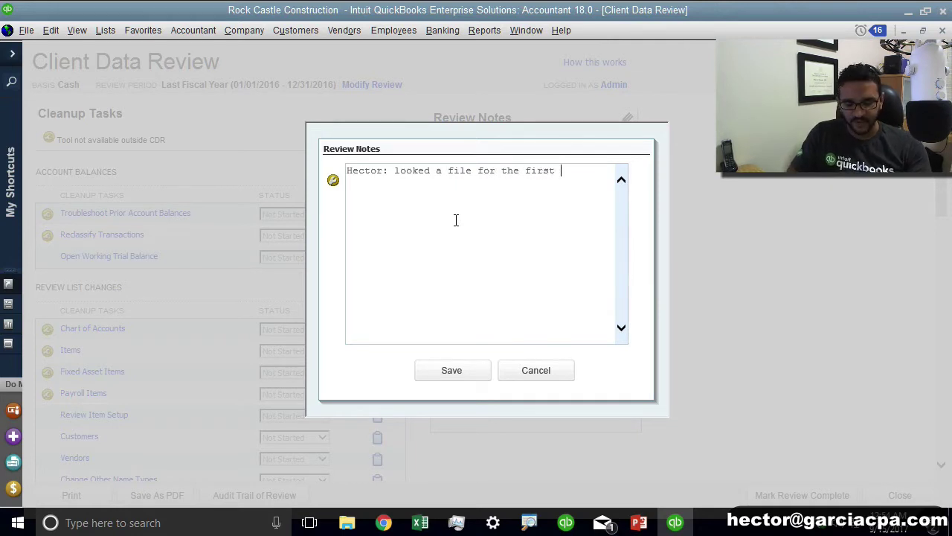
text(time)
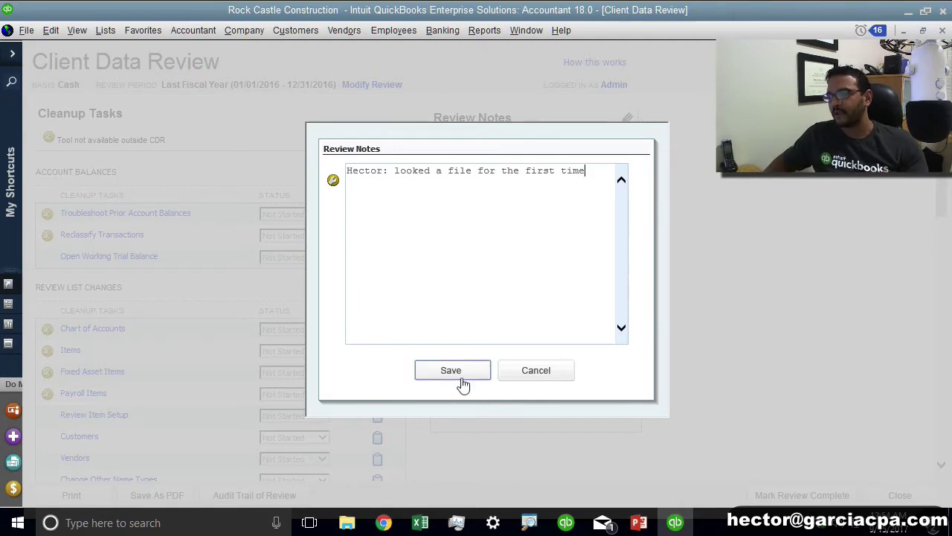
click(460, 379)
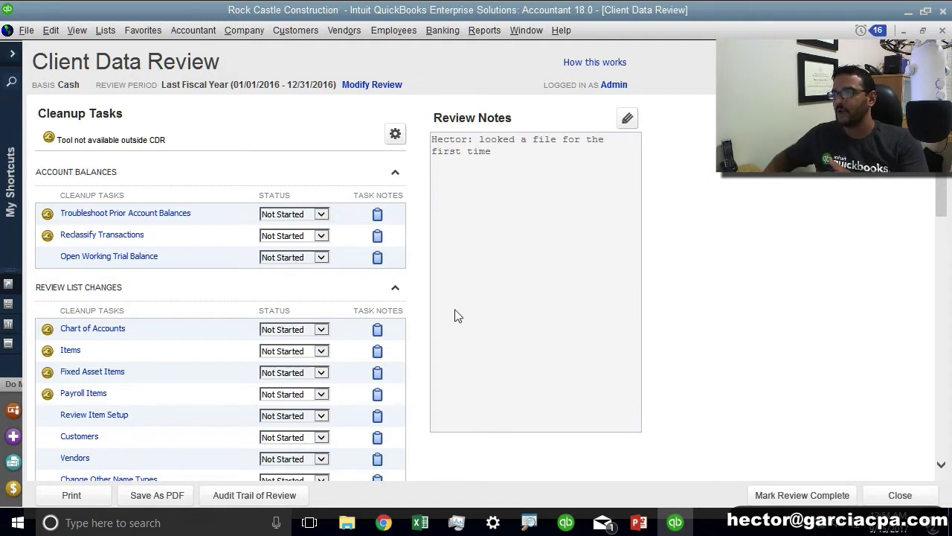
Step: Modify the review to cover Last Month on an Accrual basis, and maximize the Client Data Review window
click(371, 86)
click(436, 174)
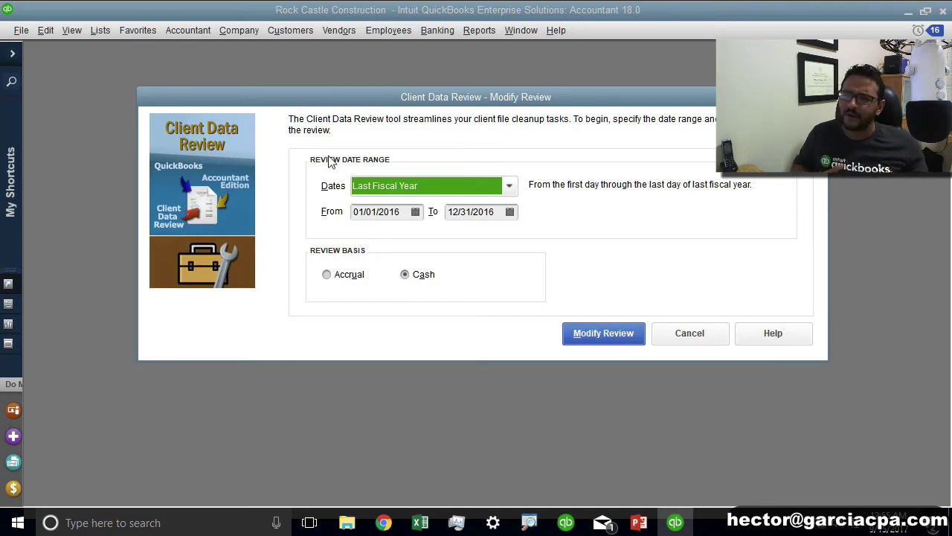
click(392, 190)
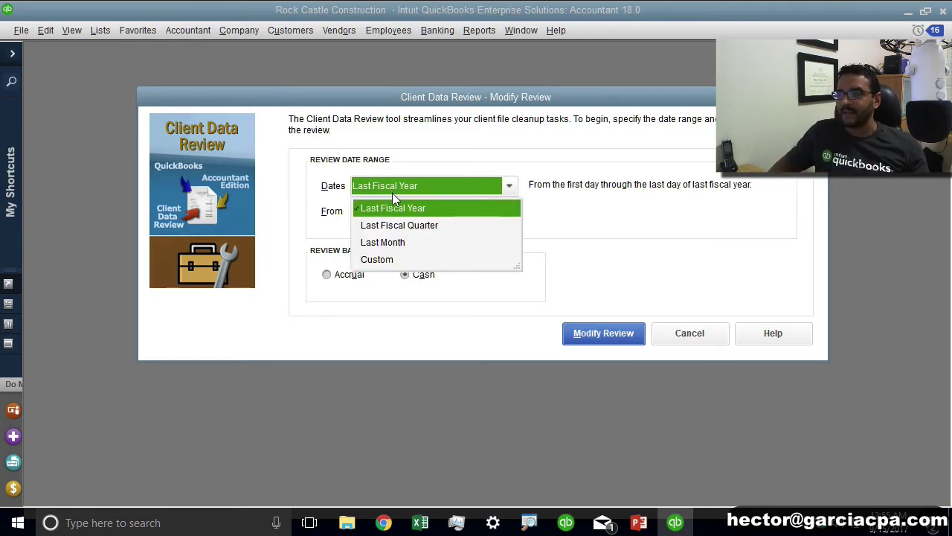
click(390, 243)
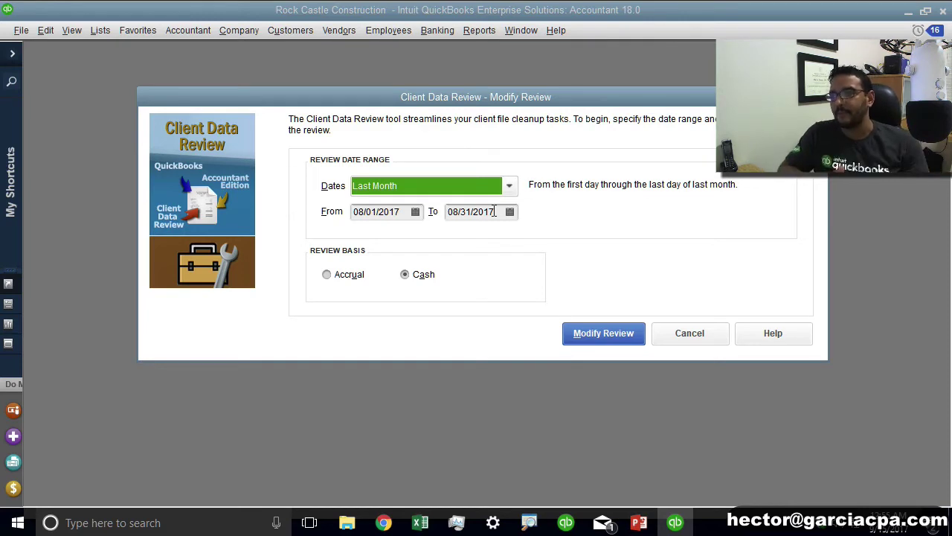
click(350, 275)
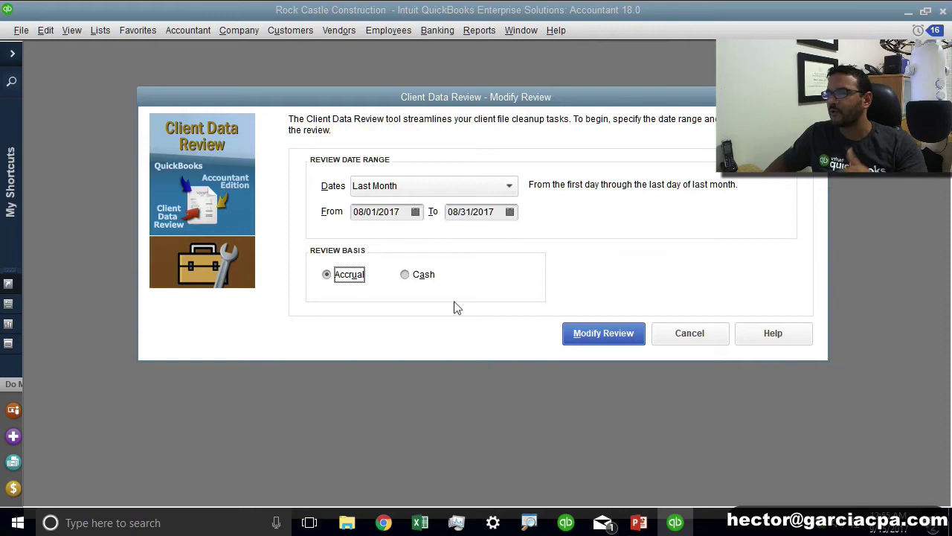
click(585, 332)
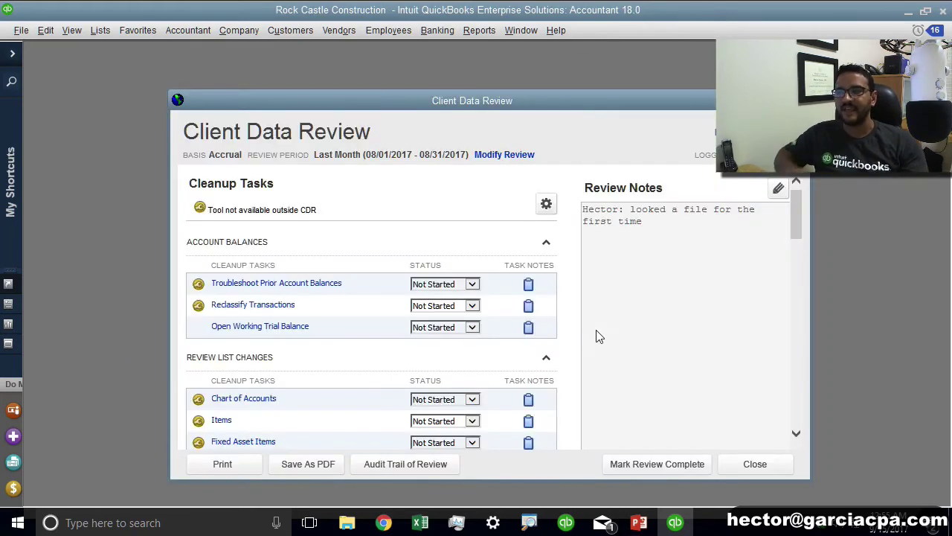
double_click(496, 103)
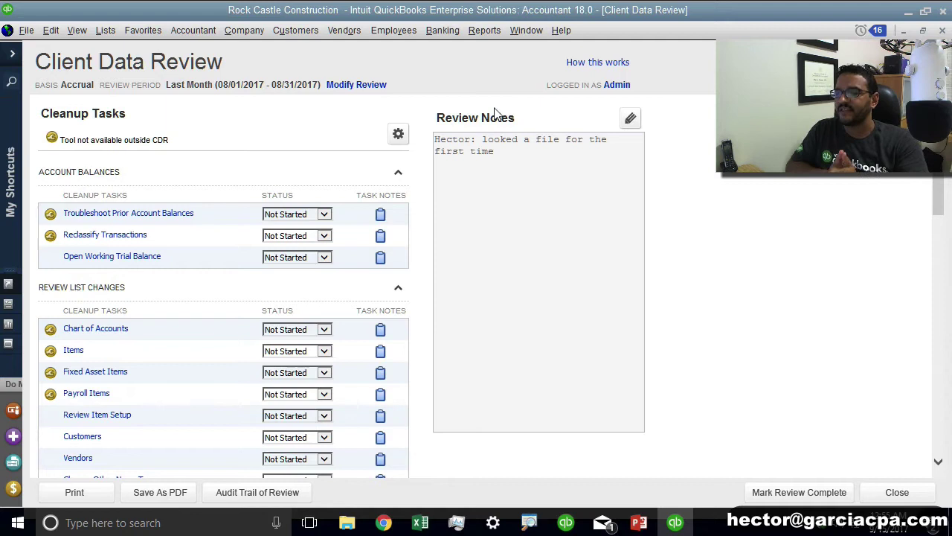
click(137, 208)
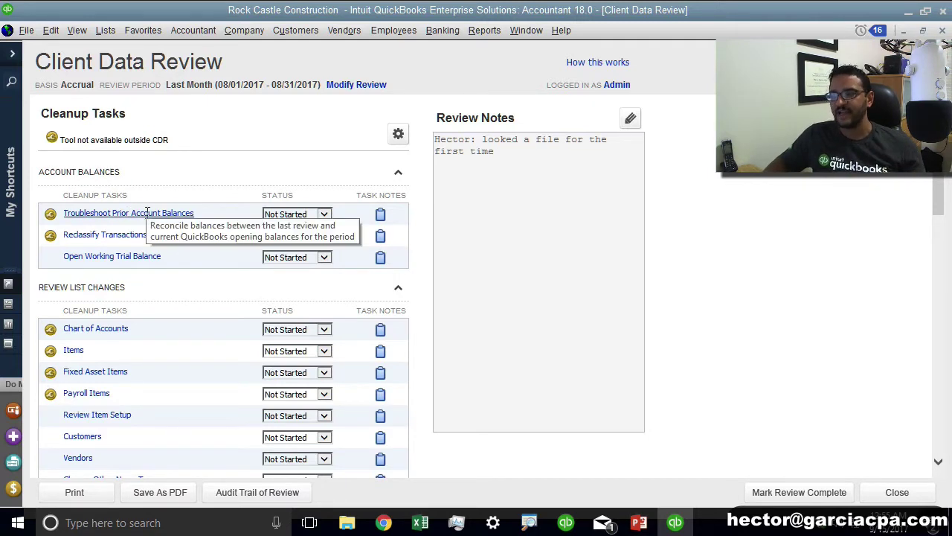
click(147, 213)
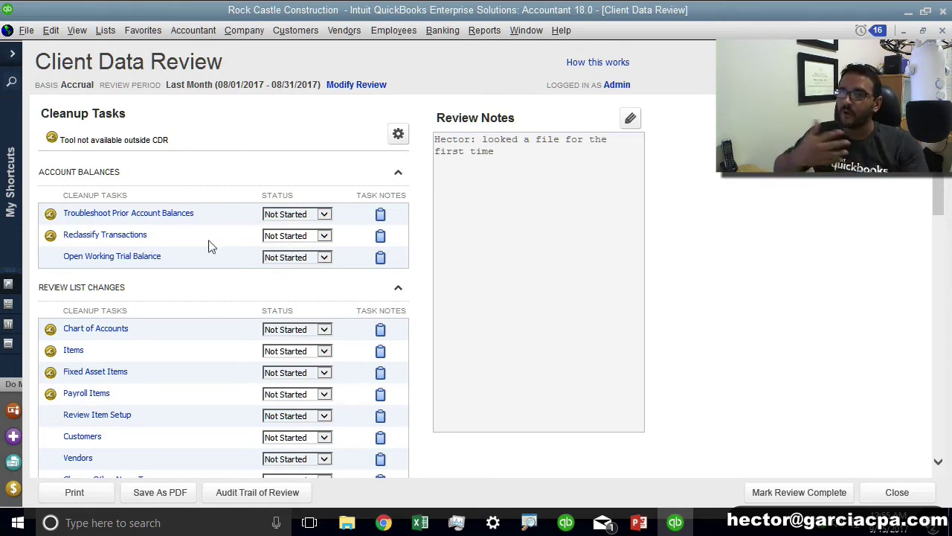
Step: Set the status of Troubleshoot Prior Account Balances to In Progress, Reclassify Transactions to Completed, and Open Working Trial Balance to Not Applicable
click(324, 214)
click(296, 224)
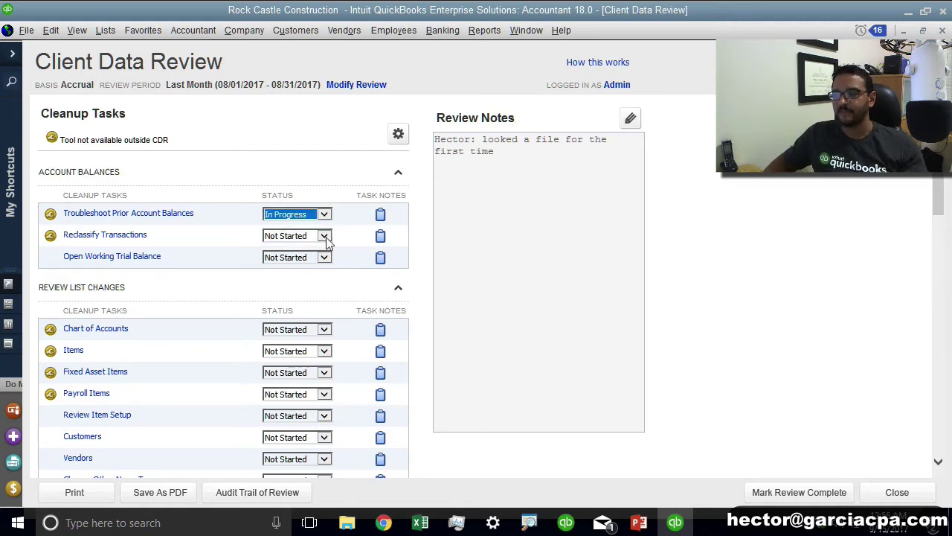
click(324, 235)
click(311, 256)
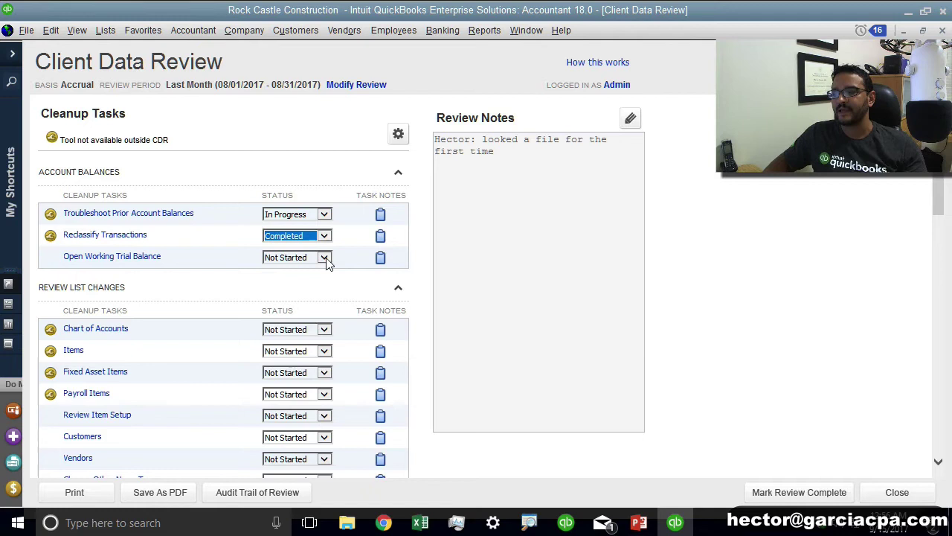
click(324, 257)
click(311, 287)
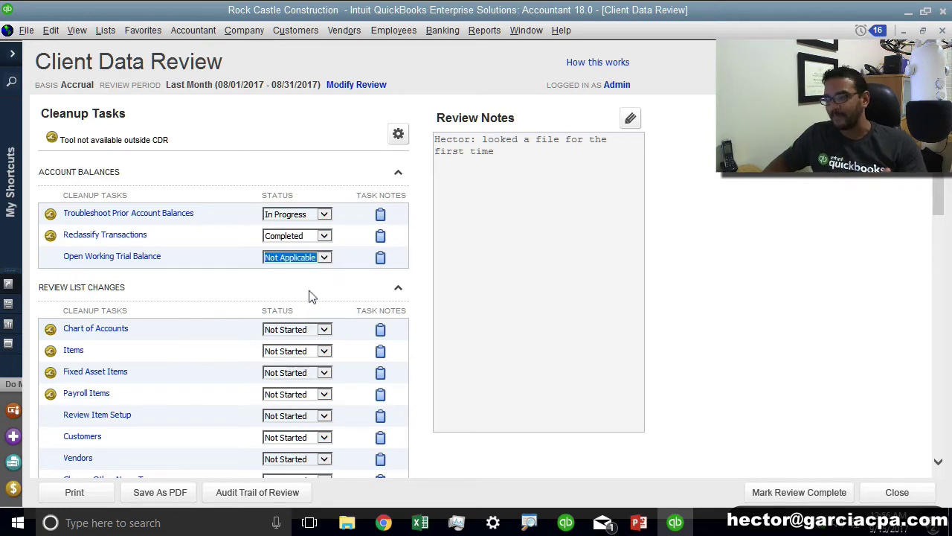
Step: Save the task notes "waiting for loan statements" for Troubleshoot Prior Account Balances and "all done" for Reclassify Transactions
click(380, 215)
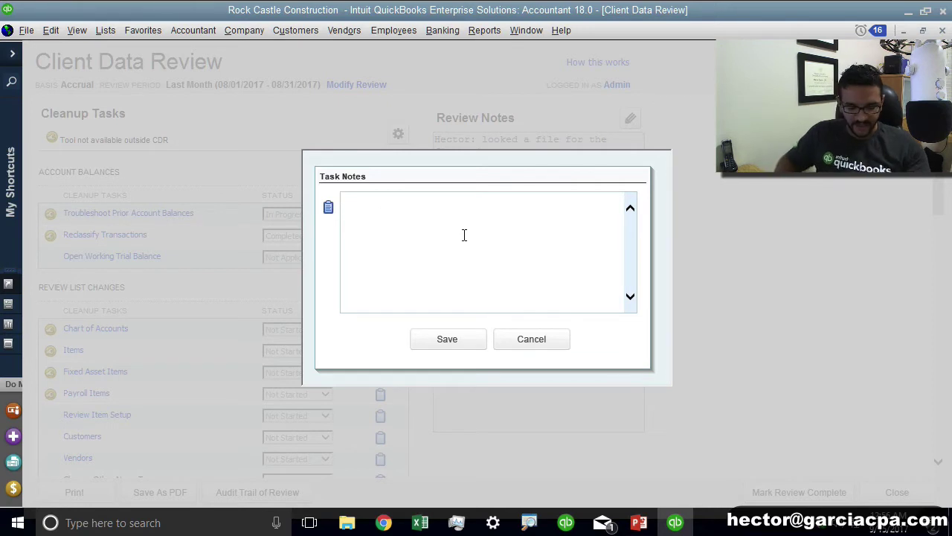
text(waiting fo)
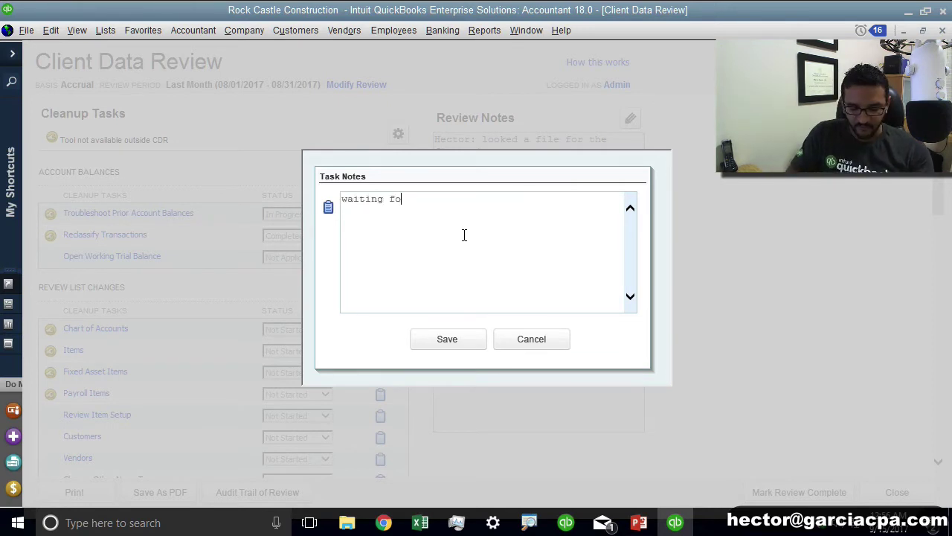
text(r loan statements)
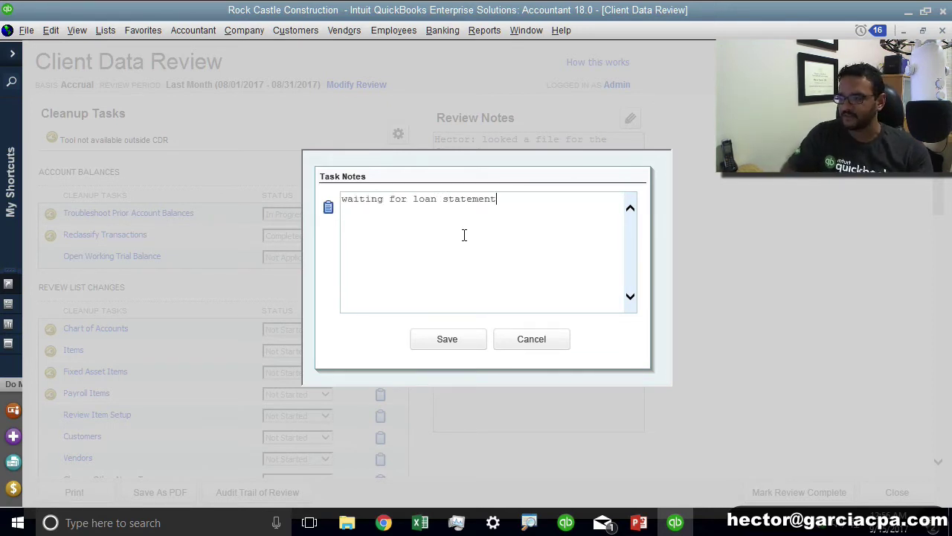
click(463, 340)
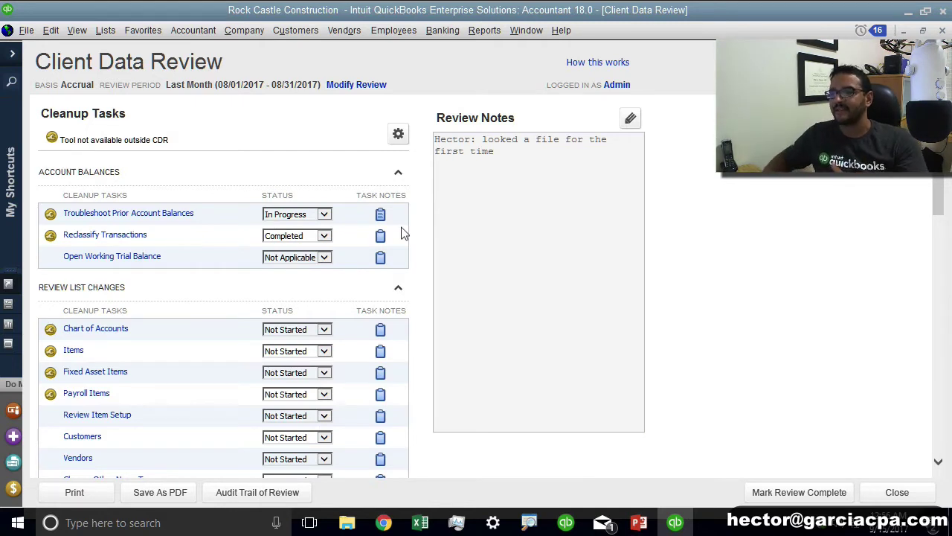
click(381, 236)
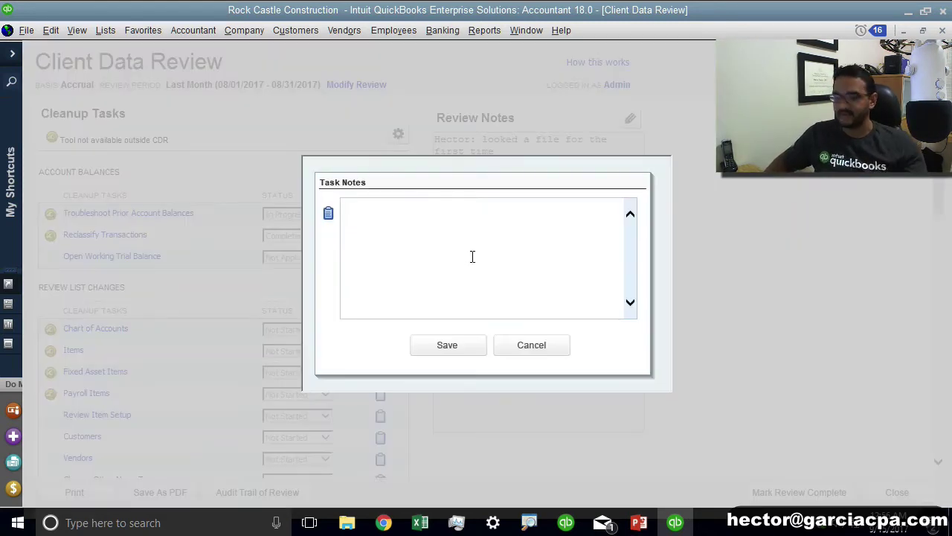
text(all done)
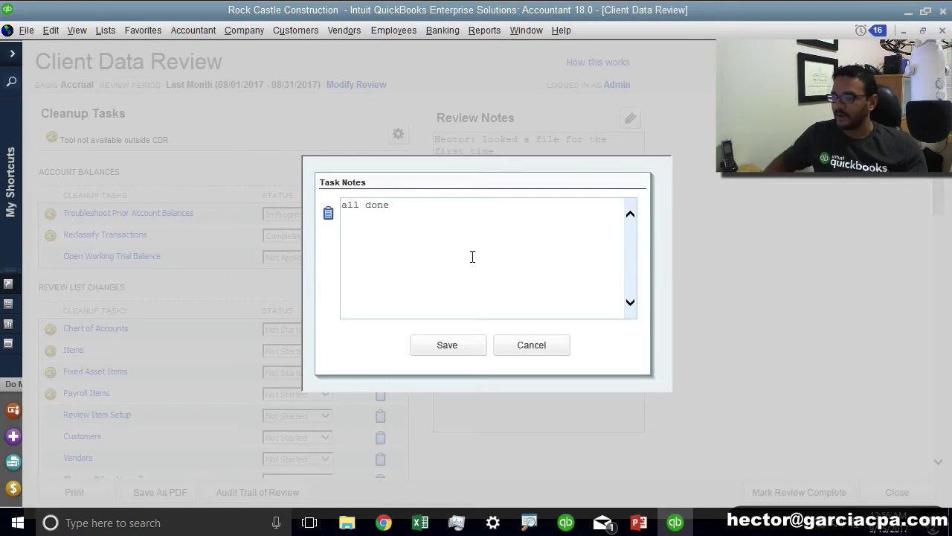
click(445, 350)
Step: Look through the remaining cleanup tasks, from Review List Changes through Bank Reconciliation and Miscellaneous
scroll(334, 346, down, 3)
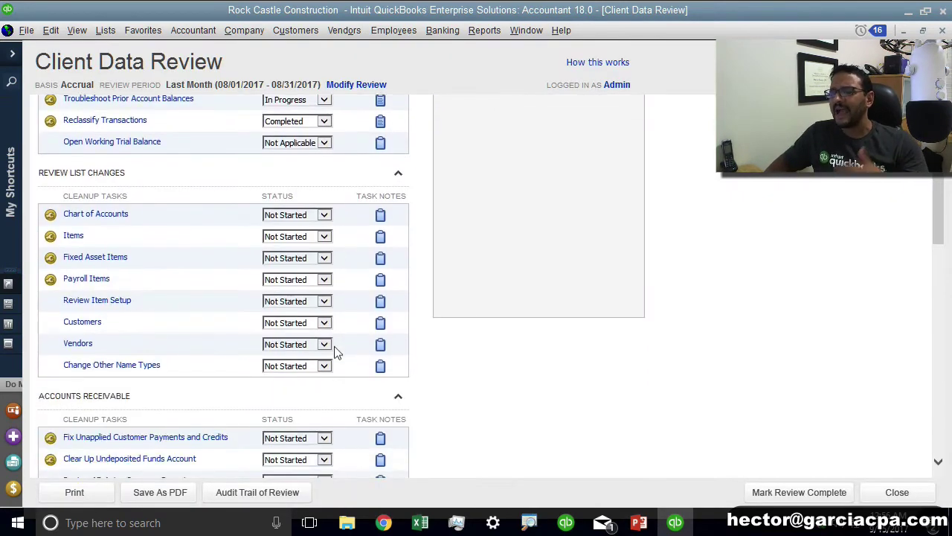
scroll(334, 346, down, 2)
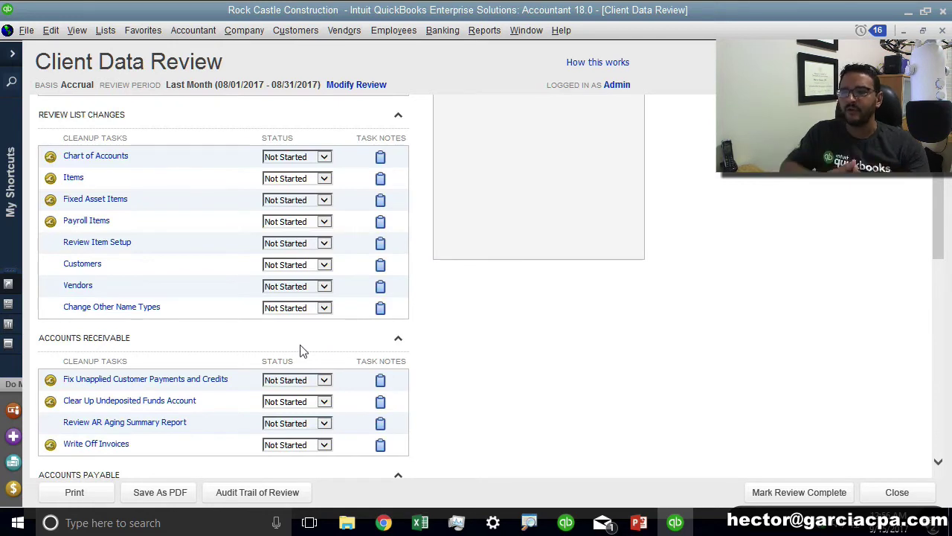
scroll(300, 344, down, 6)
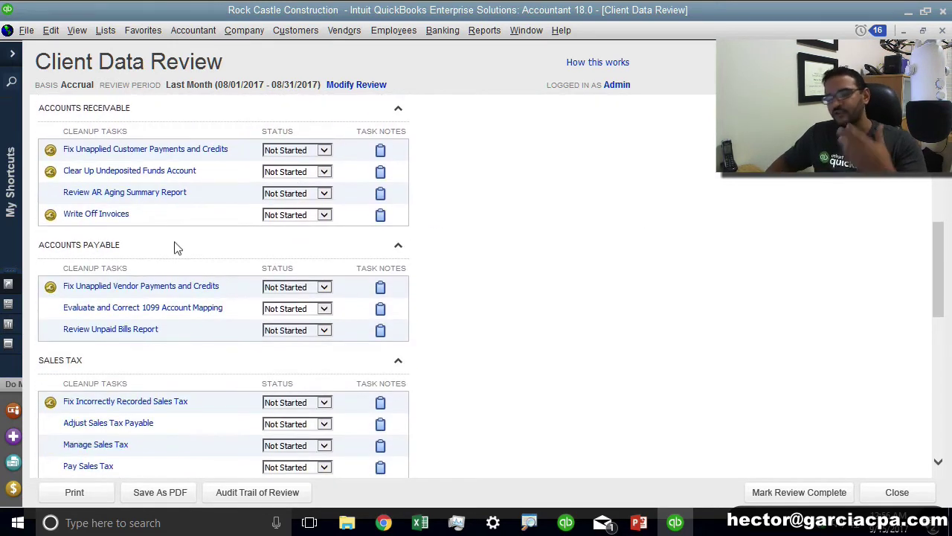
scroll(177, 247, down, 2)
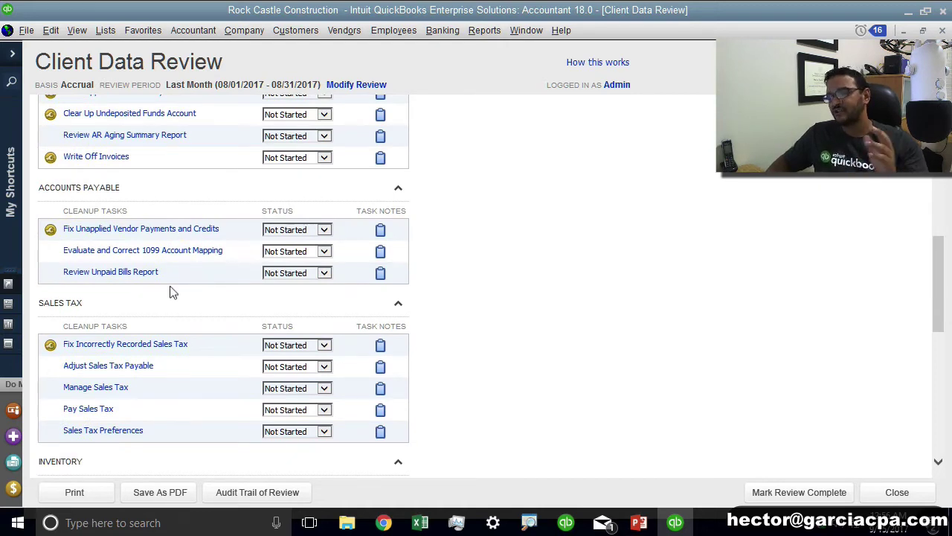
scroll(172, 290, down, 2)
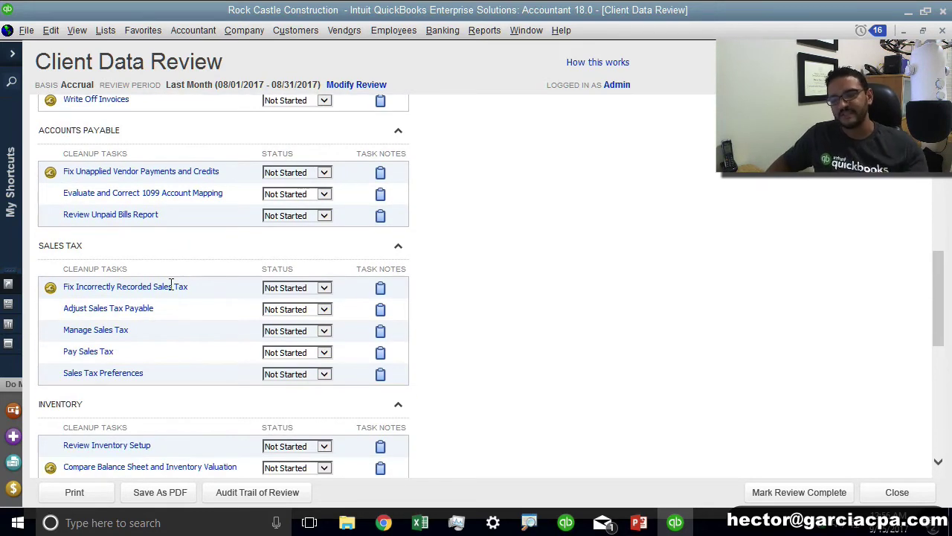
scroll(171, 290, down, 4)
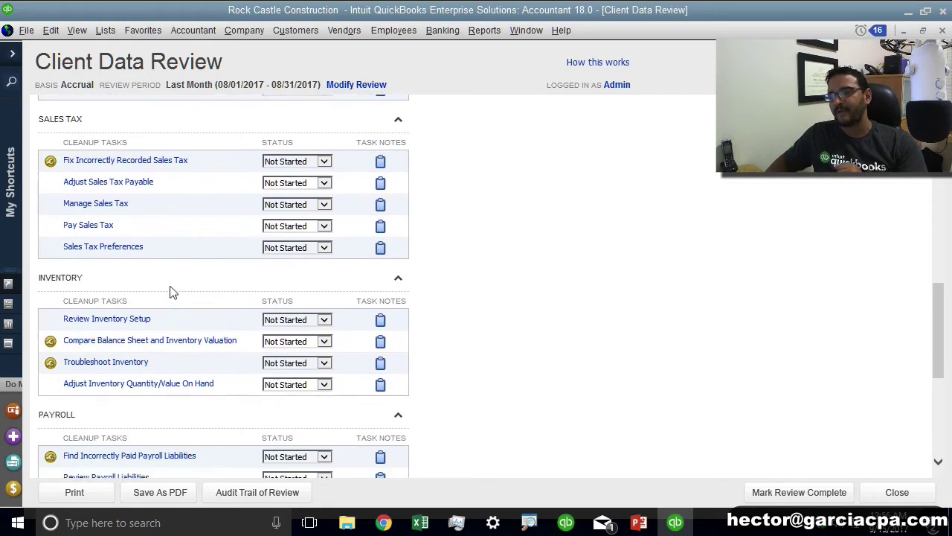
scroll(171, 292, down, 3)
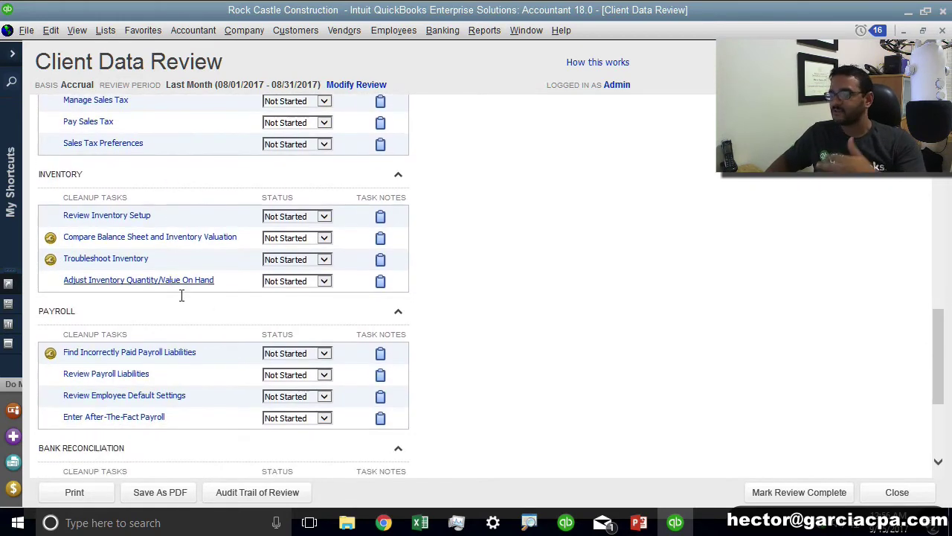
scroll(185, 312, down, 4)
scroll(187, 320, down, 3)
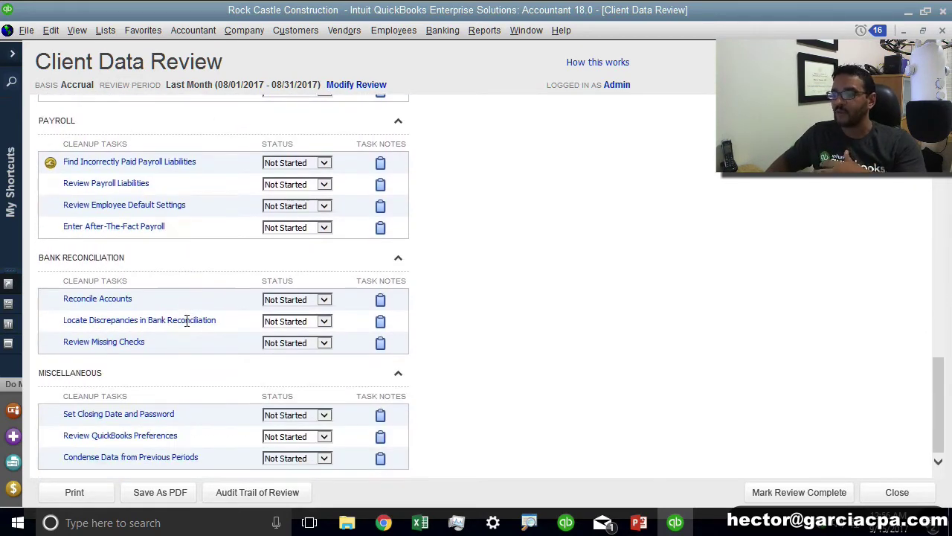
Step: Save the client data review as a PDF and look over the review notes, statuses and task notes on its first page
click(159, 492)
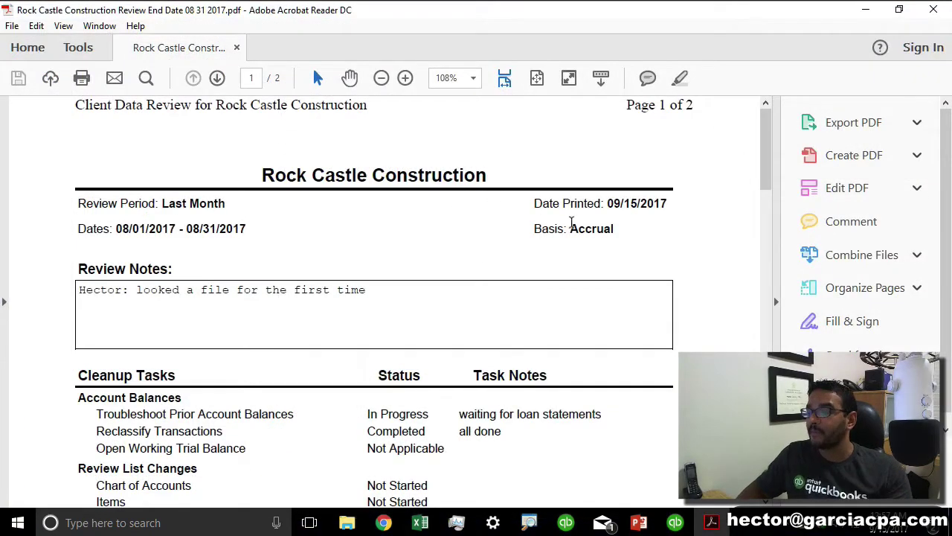
mouse_move(768, 149)
mouse_down()
mouse_move(770, 179)
mouse_move(772, 166)
mouse_up()
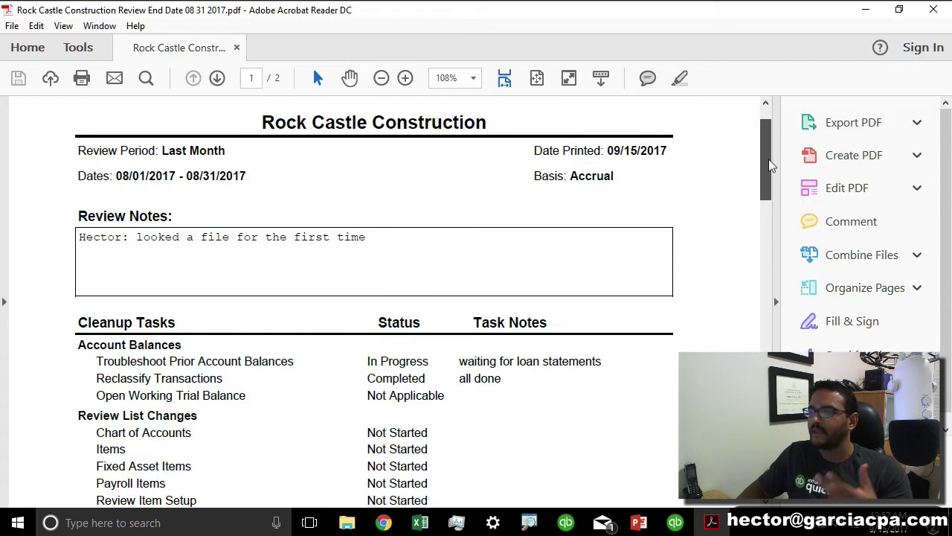
drag(772, 165, 766, 104)
Step: Close the PDF, switch back to QuickBooks and close the Client Data Review window
click(933, 9)
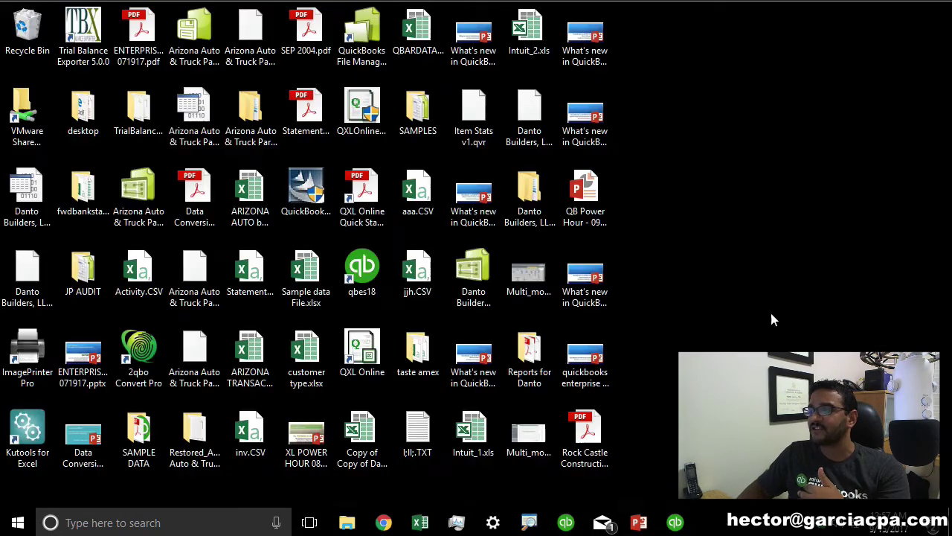
click(675, 523)
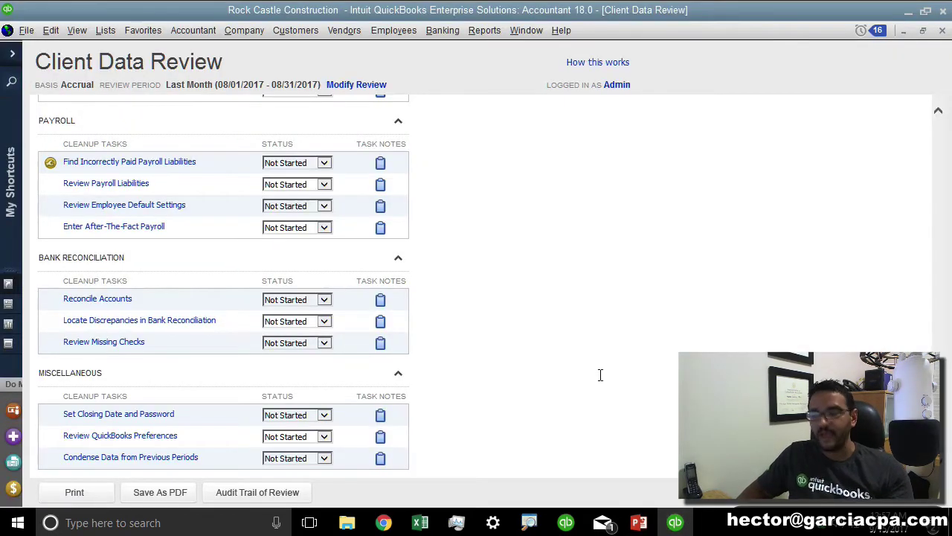
key(Escape)
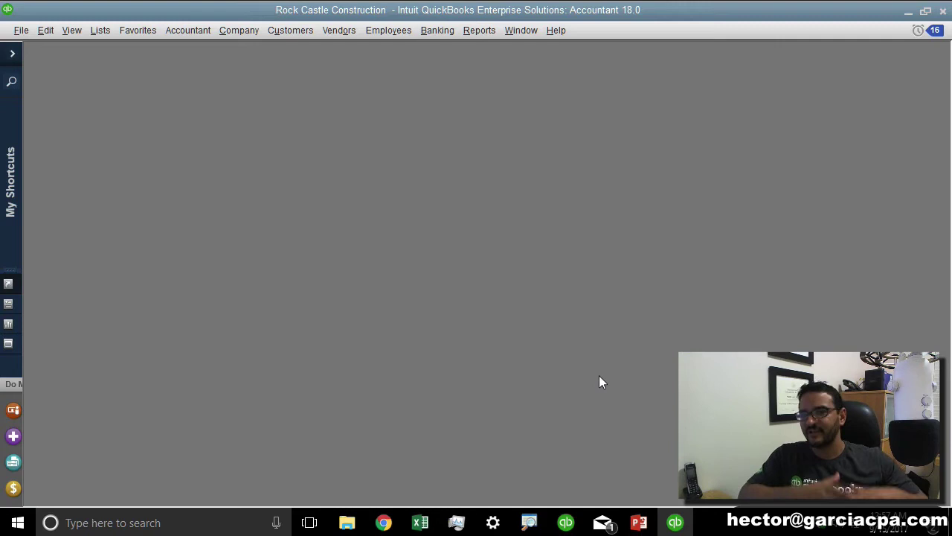